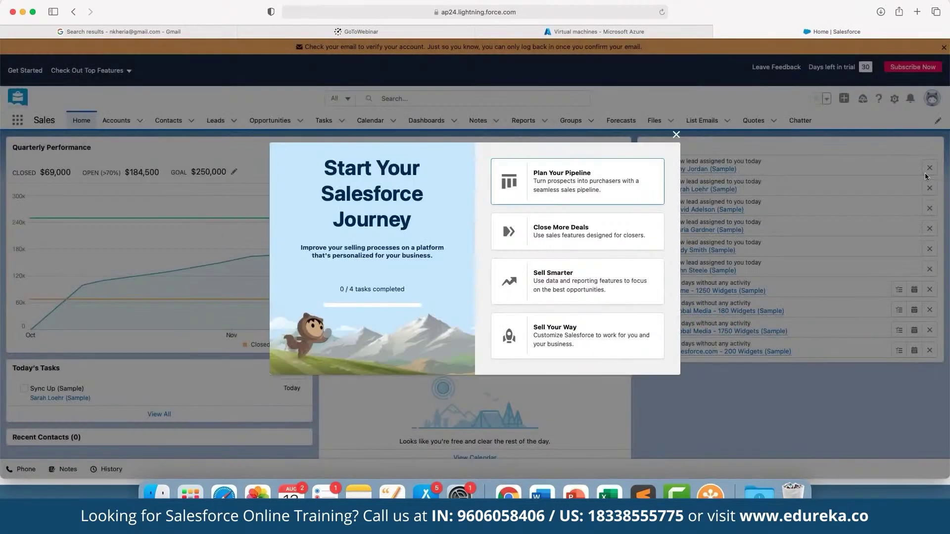
Dismiss the welcome dialog and open the accounts list
{"action": "left_click", "coordinate": [720, 149]}
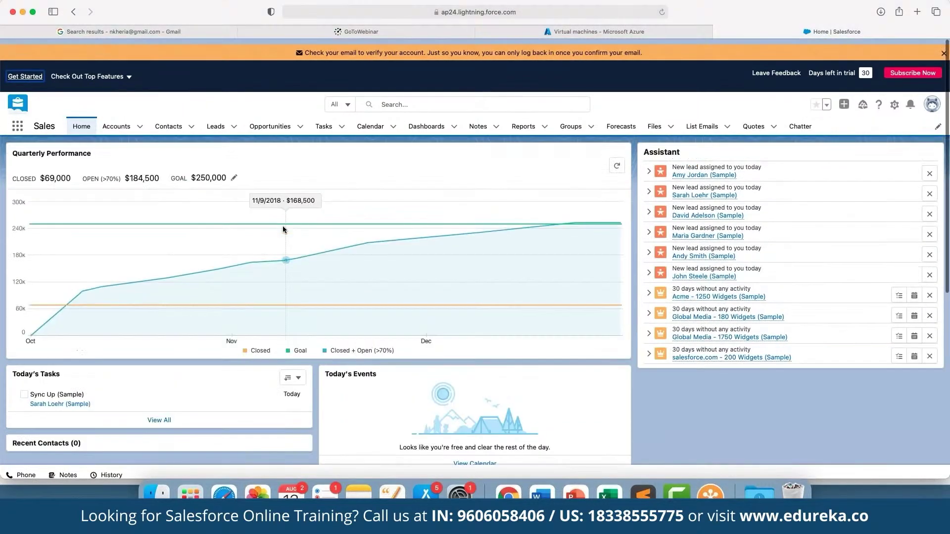
{"action": "left_click", "coordinate": [116, 120]}
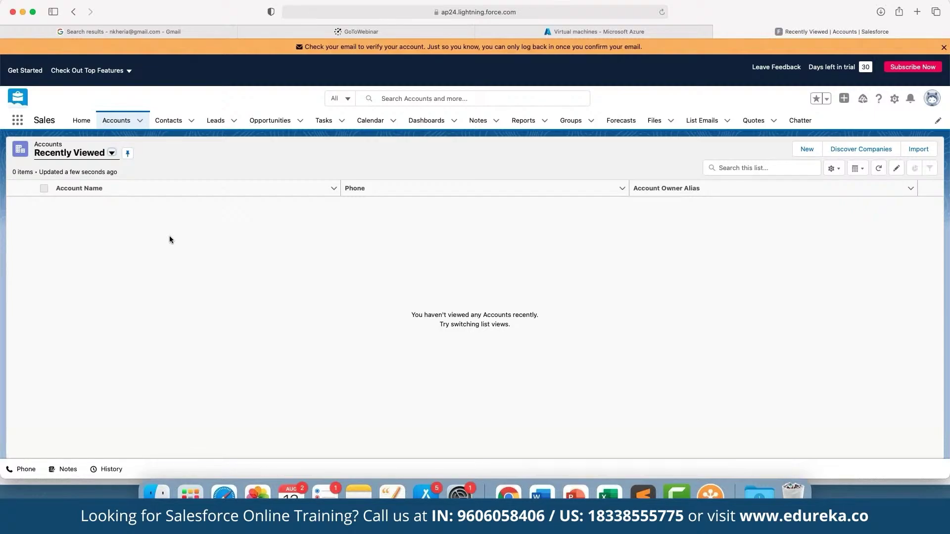
{"action": "left_click", "coordinate": [922, 152]}
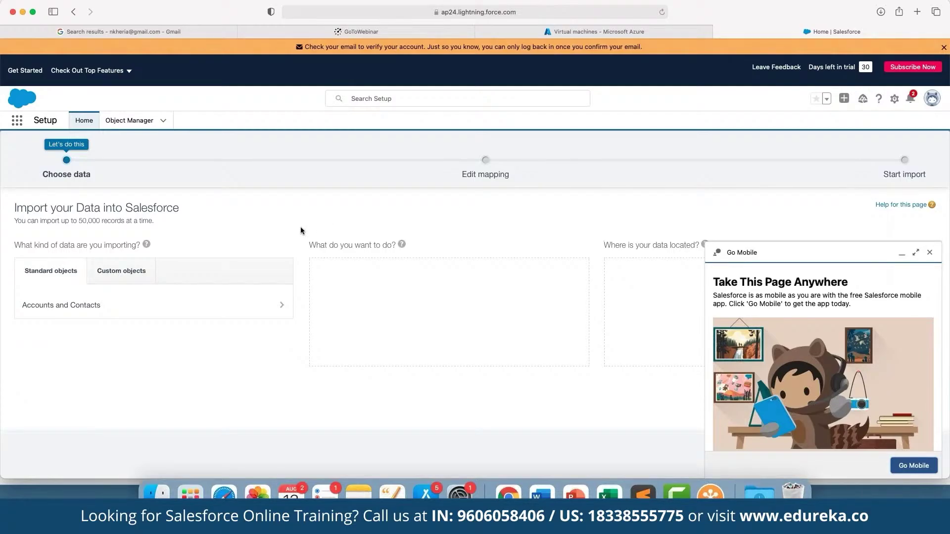
{"action": "left_click", "coordinate": [193, 307]}
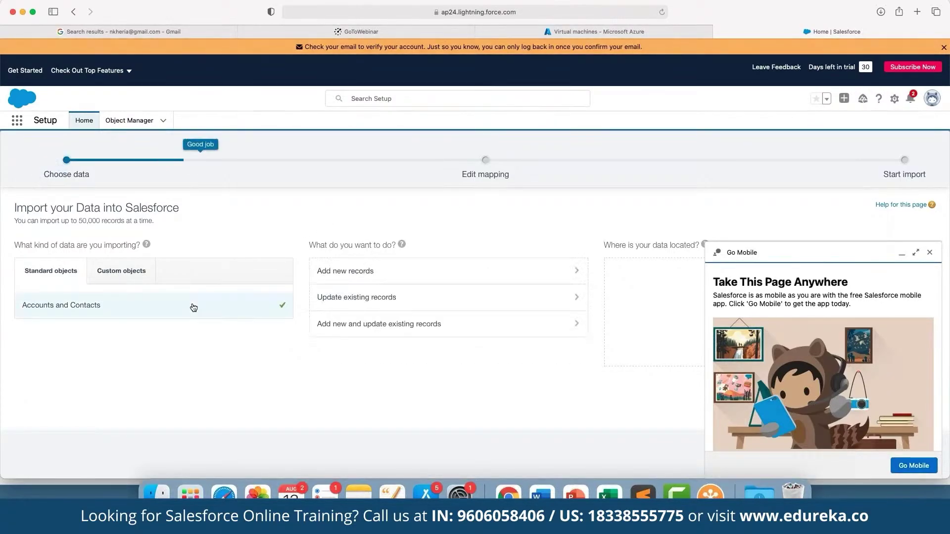
{"action": "left_click", "coordinate": [419, 268]}
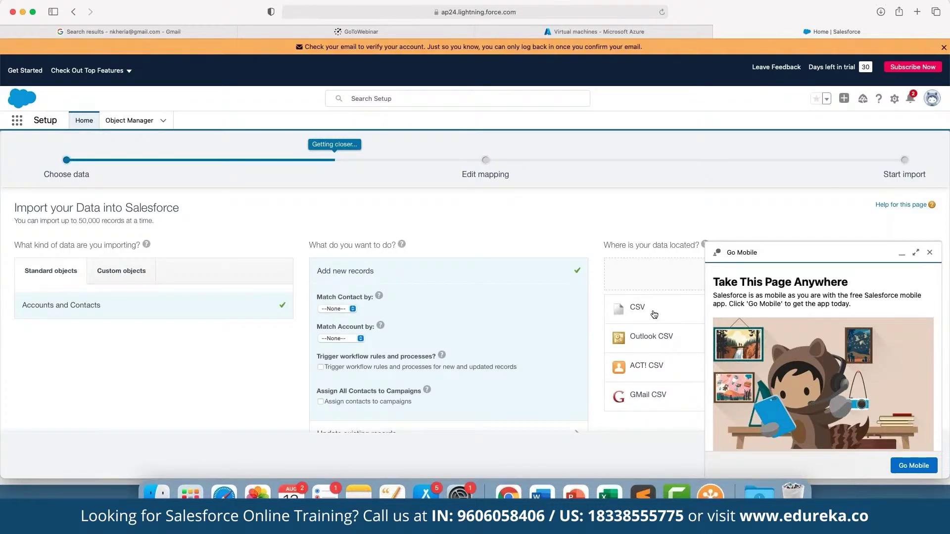
{"action": "left_click", "coordinate": [935, 252]}
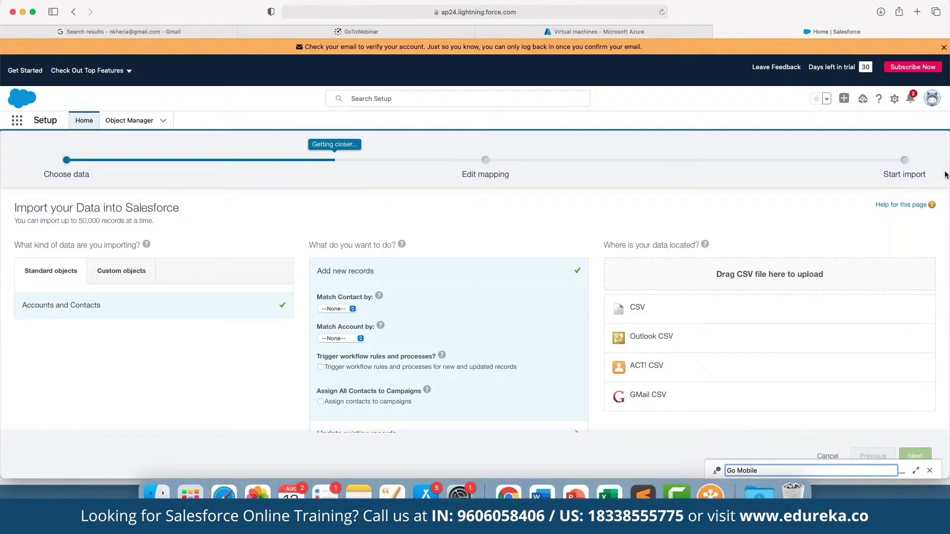
{"action": "key", "text": "super+bracketleft"}
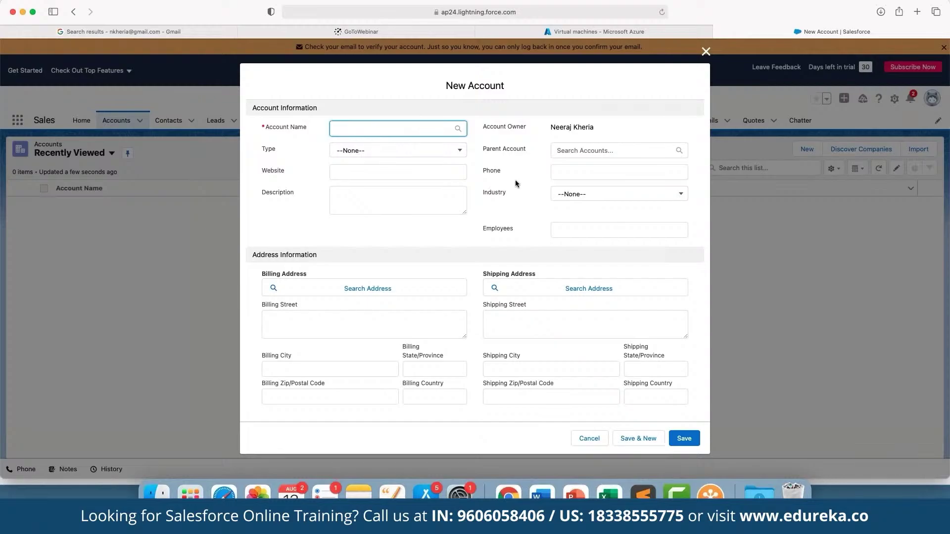
Enter the customer's full name as the new account's name and accept the suggested match with its website
{"action": "type", "text": "John Doe"}
{"action": "key", "text": "Tab"}
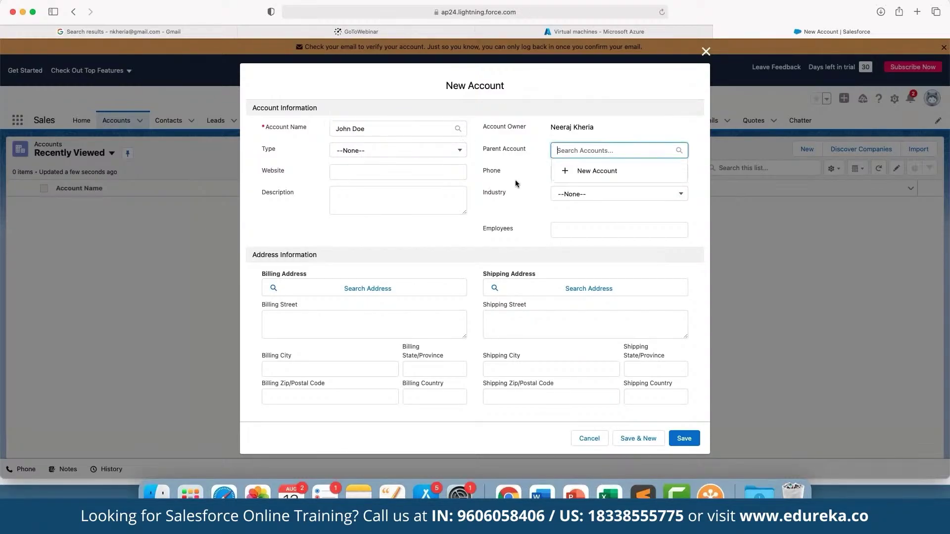
{"action": "key", "text": "Tab"}
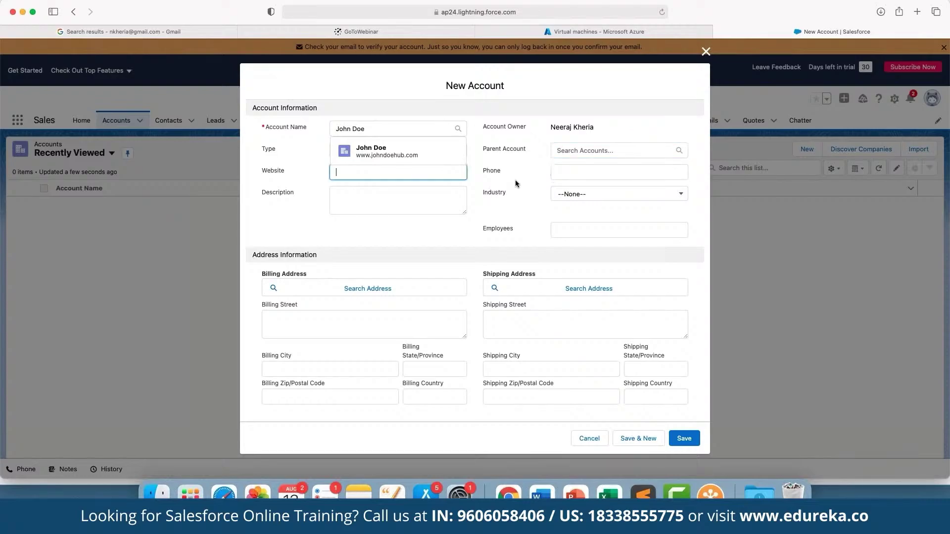
{"action": "left_click", "coordinate": [389, 156]}
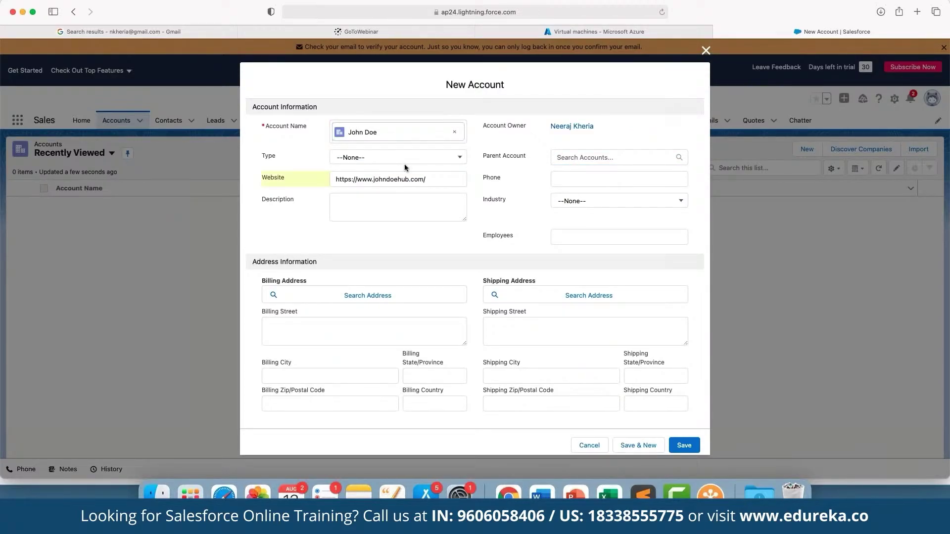
Set the new account's type to Customer and its industry to Energy, and save the account
{"action": "left_click", "coordinate": [402, 161]}
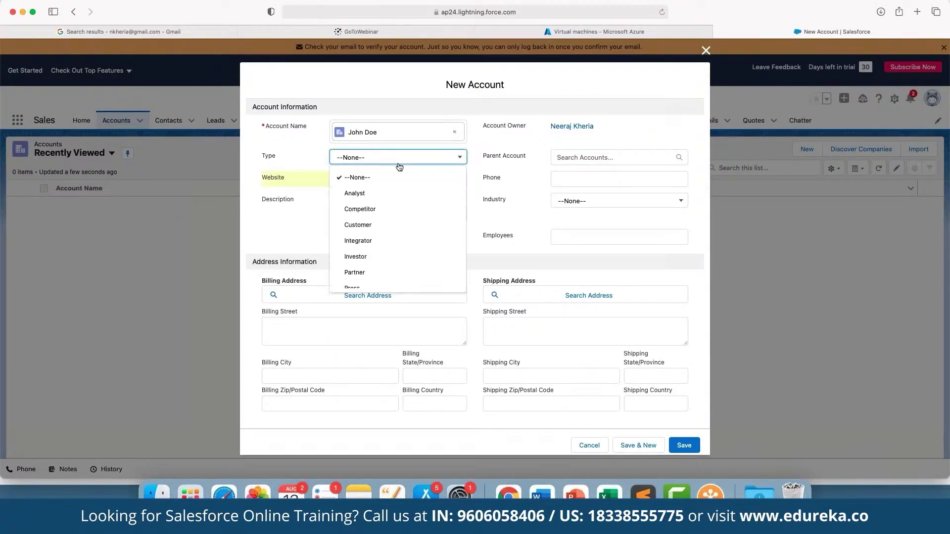
{"action": "left_click", "coordinate": [385, 225]}
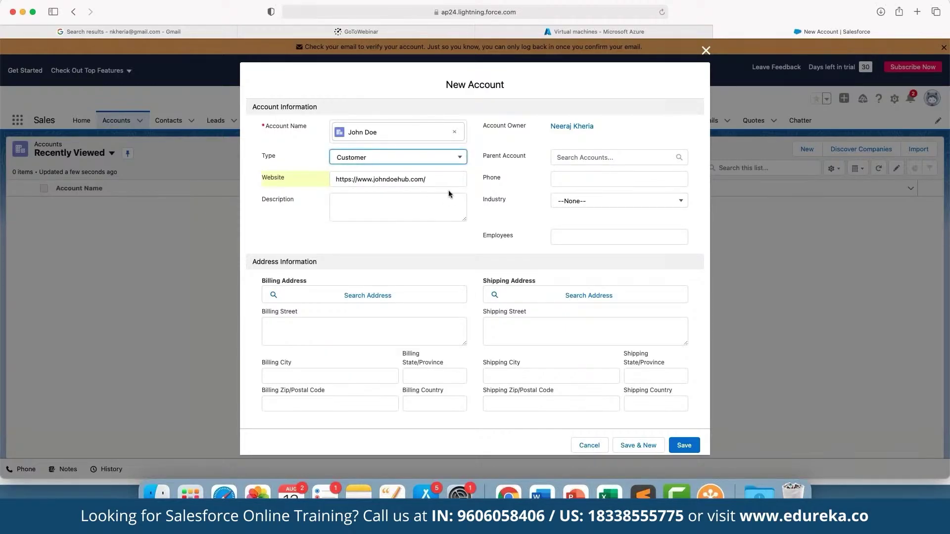
{"action": "left_click", "coordinate": [594, 201]}
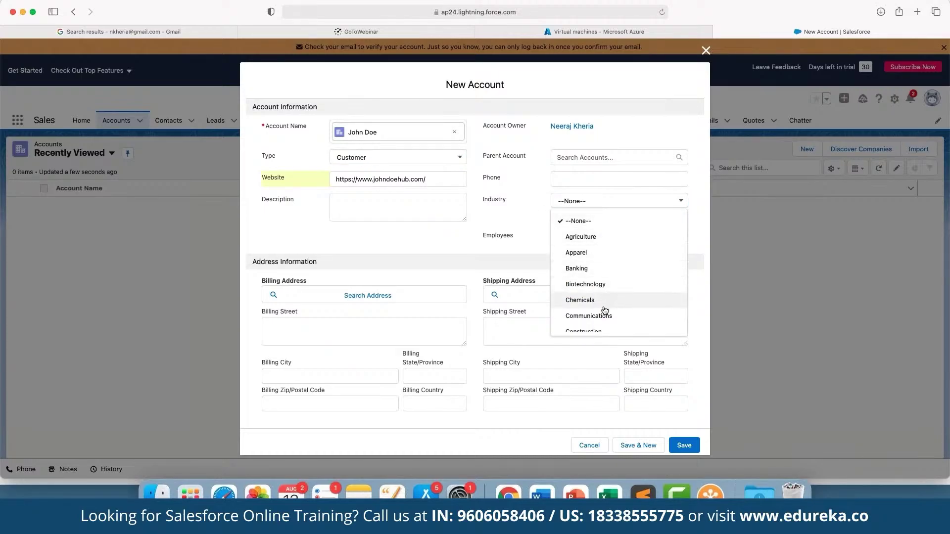
{"action": "scroll", "coordinate": [605, 313], "scroll_direction": "down", "scroll_amount": 5}
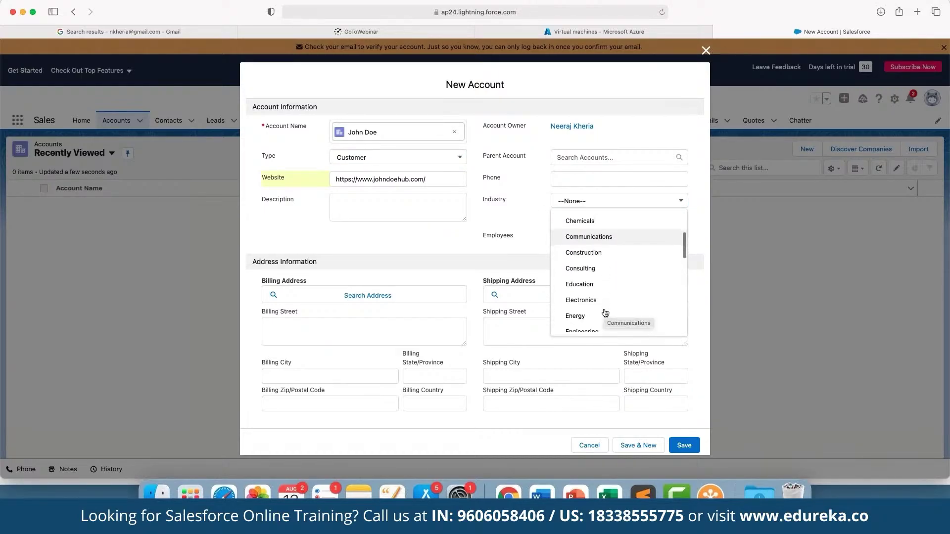
{"action": "left_click", "coordinate": [595, 316]}
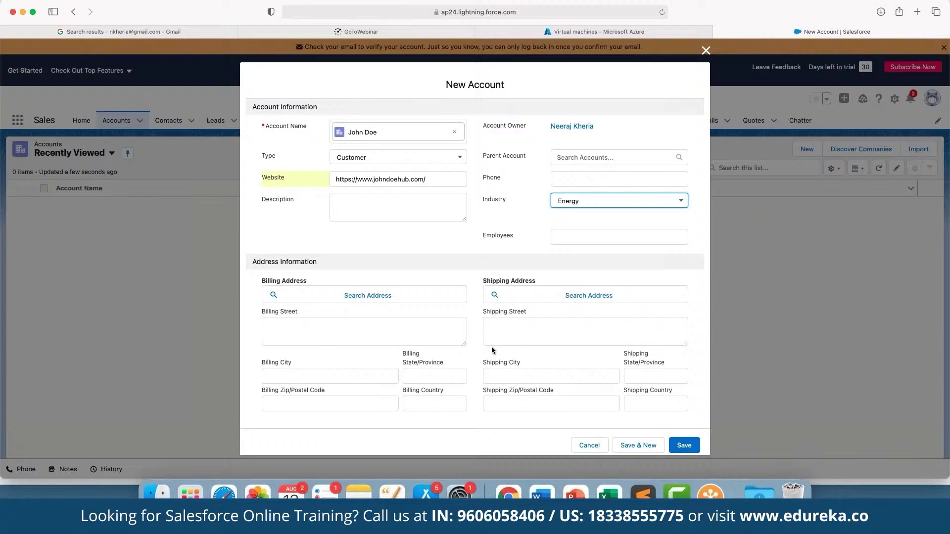
{"action": "left_click", "coordinate": [684, 446]}
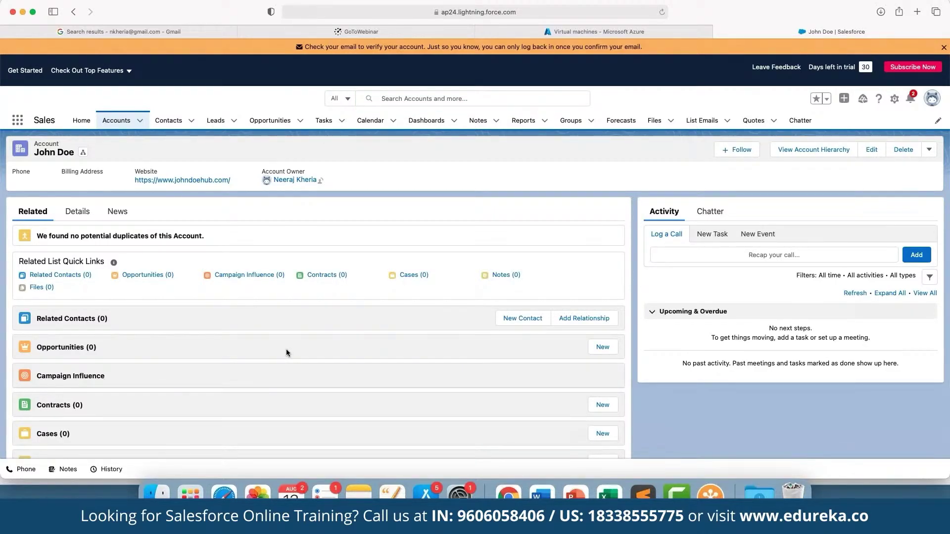
Create an opportunity named "Upsell of new Service" under the account, with stage Negotiation and close date 8/1/2021
{"action": "scroll", "coordinate": [286, 351], "scroll_direction": "down", "scroll_amount": 2}
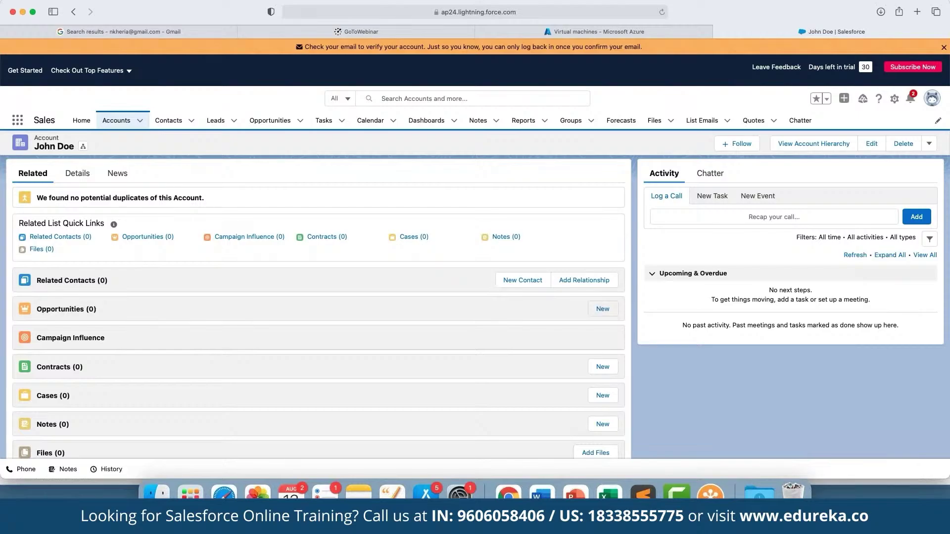
{"action": "left_click", "coordinate": [602, 309]}
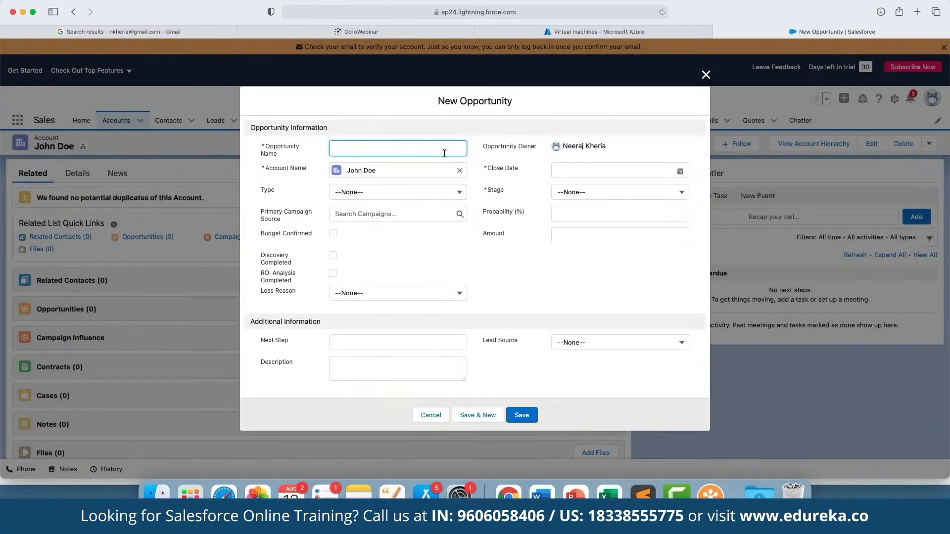
{"action": "type", "text": "Upsell of new Service"}
{"action": "key", "text": "Tab"}
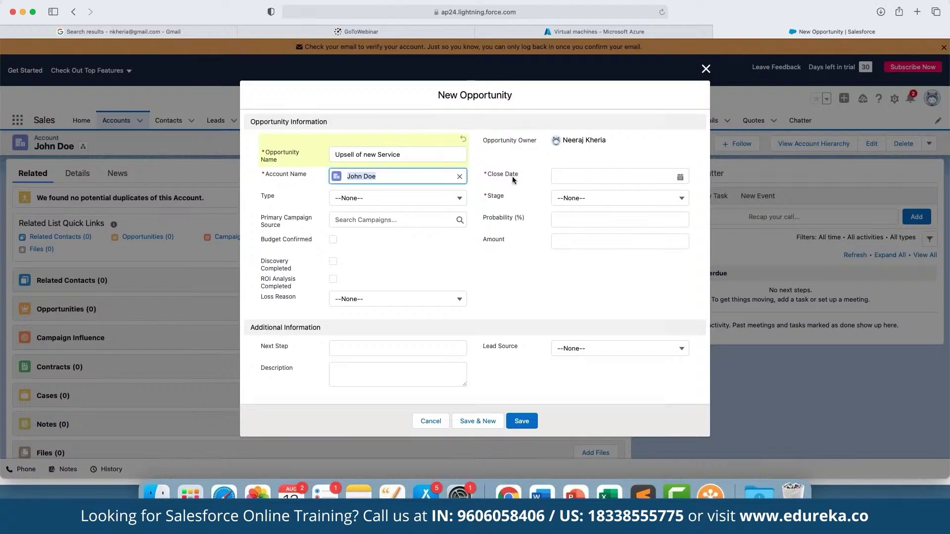
{"action": "left_click", "coordinate": [826, 162]}
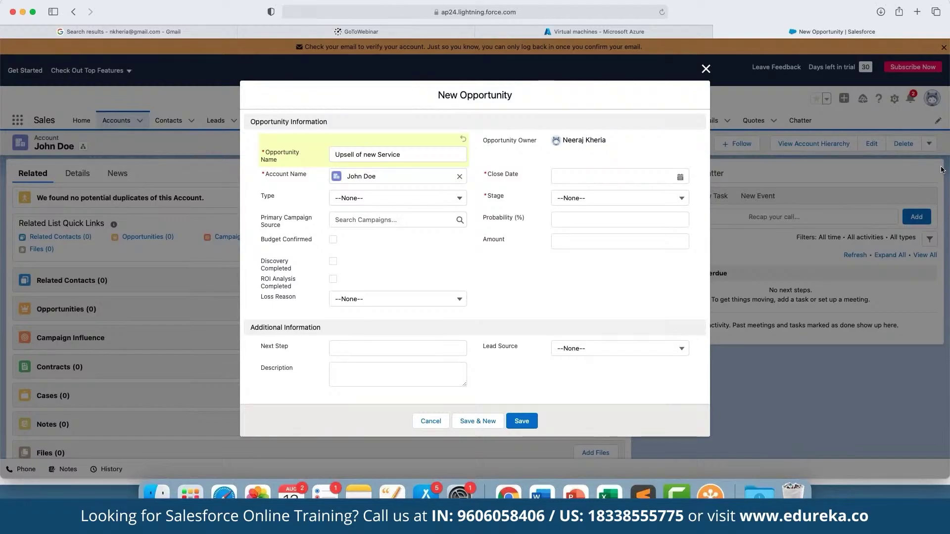
{"action": "left_click", "coordinate": [396, 220]}
{"action": "left_click", "coordinate": [386, 237]}
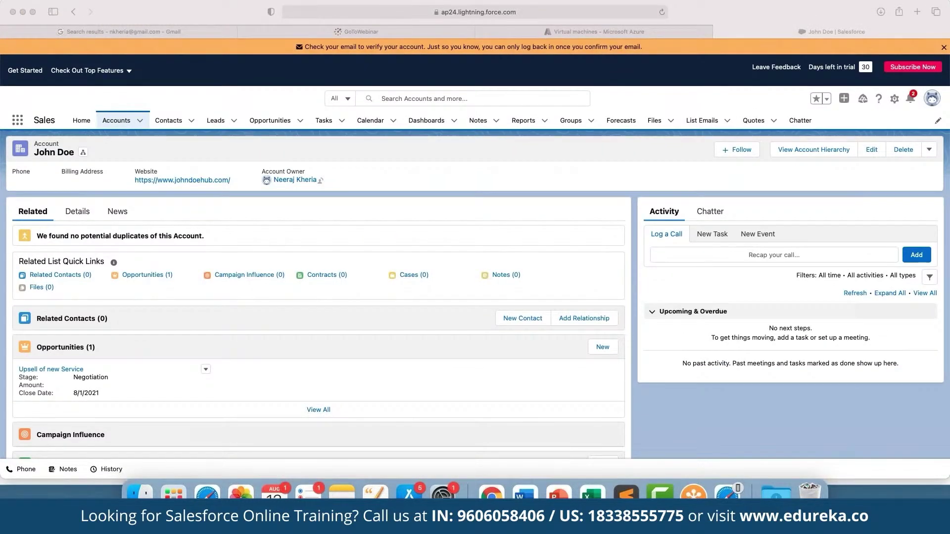
Start a new lead and set its status to Qualified
{"action": "left_click", "coordinate": [234, 120]}
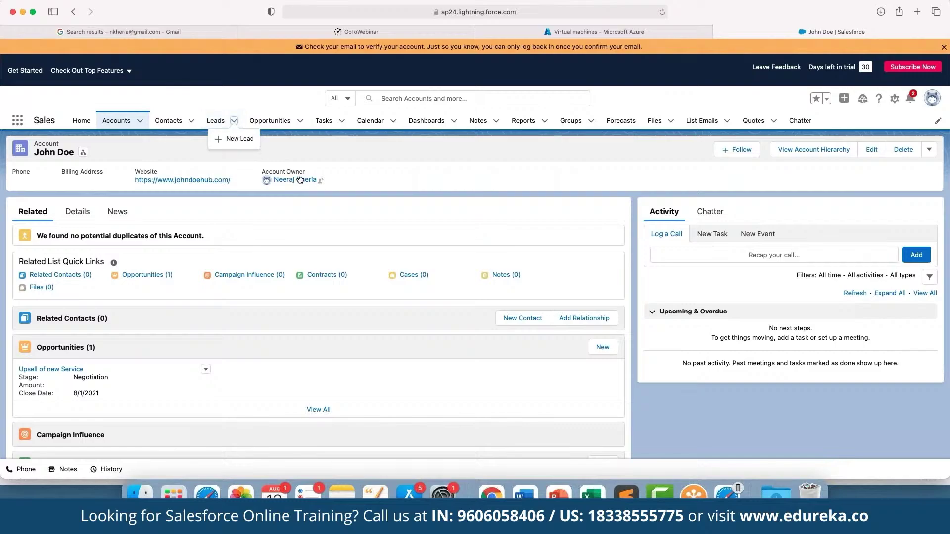
{"action": "left_click", "coordinate": [231, 139]}
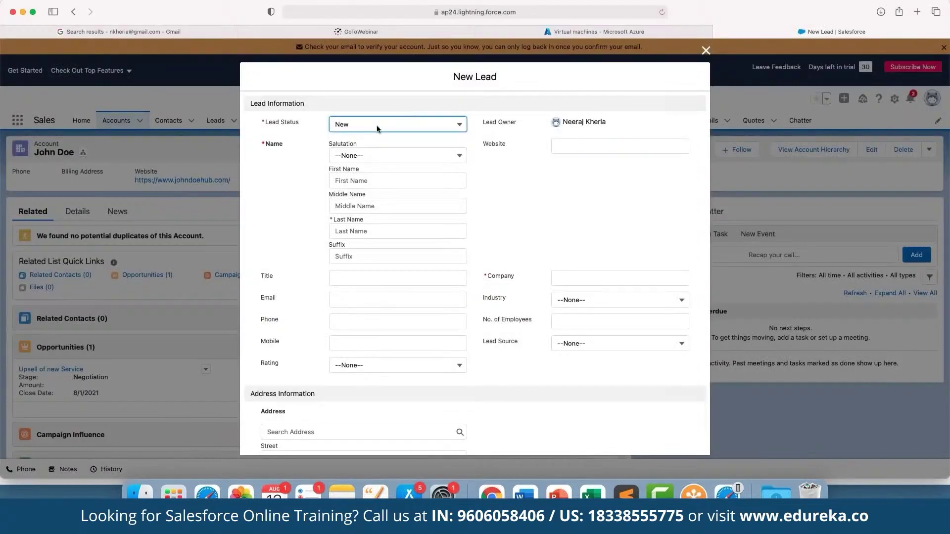
{"action": "left_click", "coordinate": [376, 126]}
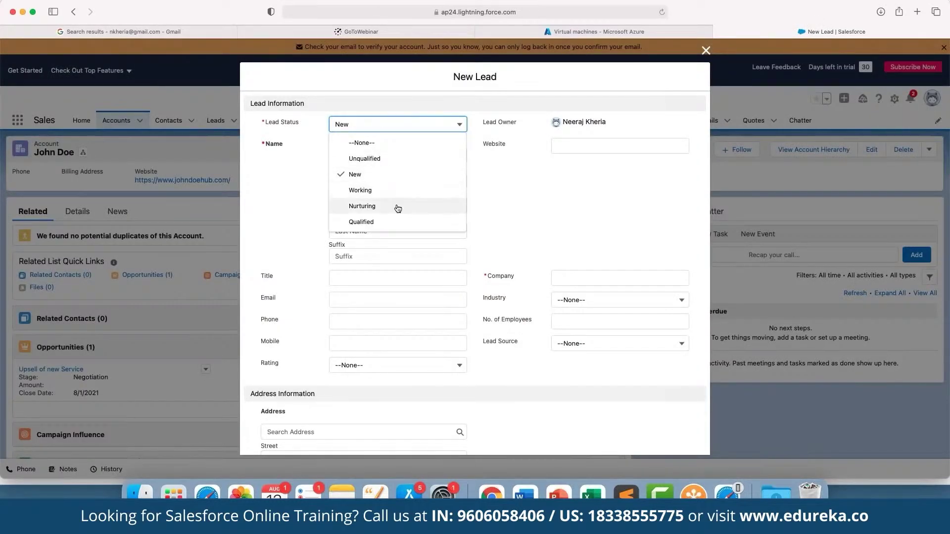
{"action": "left_click", "coordinate": [388, 222]}
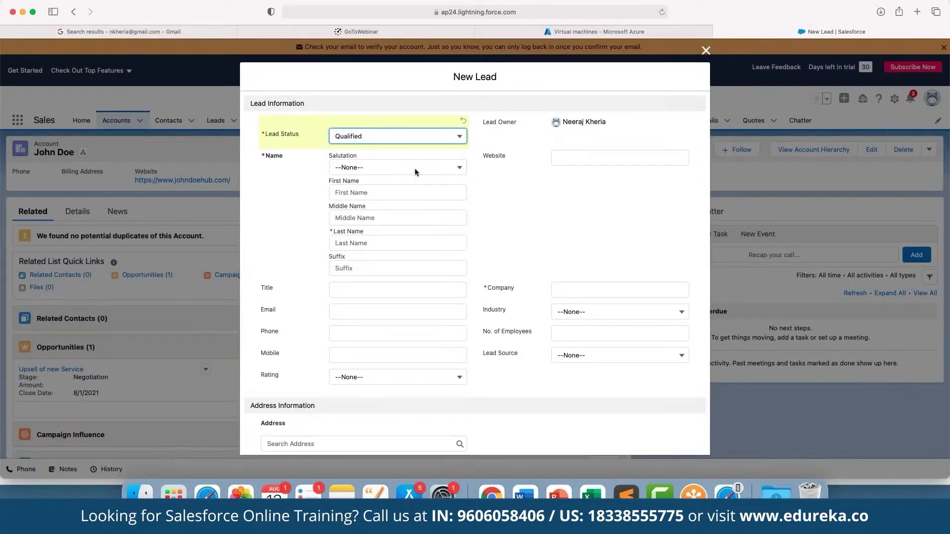
Set the lead's salutation to Ms. and fill in the lead's first and last name
{"action": "left_click", "coordinate": [415, 168]}
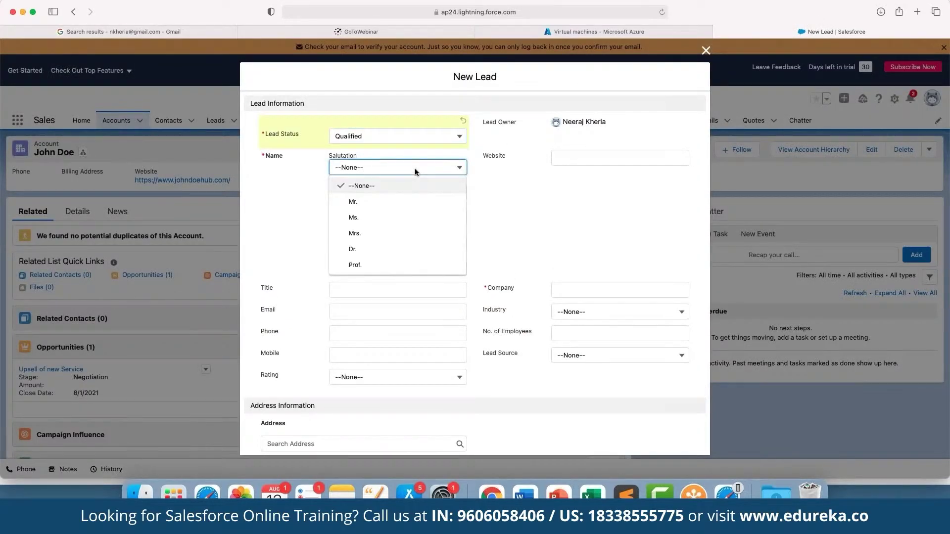
{"action": "left_click", "coordinate": [405, 217]}
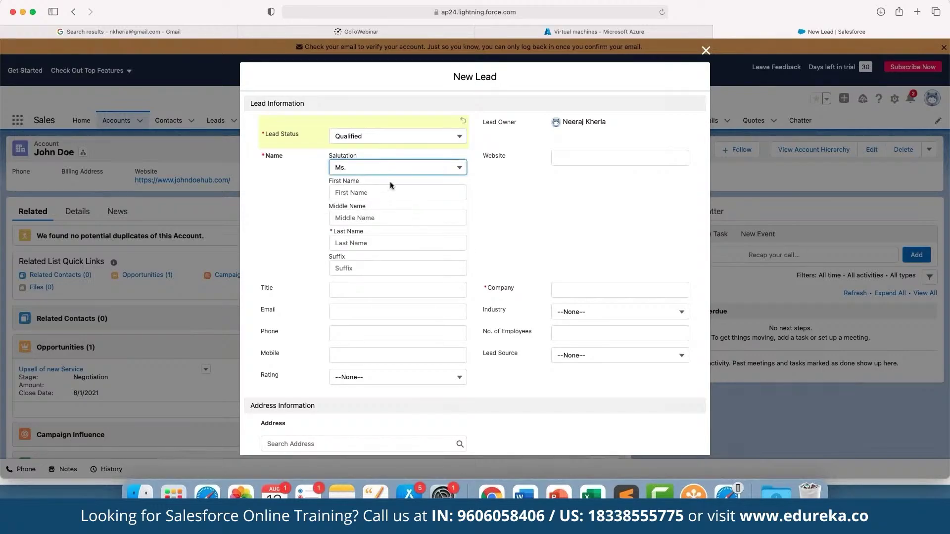
{"action": "left_click", "coordinate": [387, 191]}
{"action": "type", "text": "Jane"}
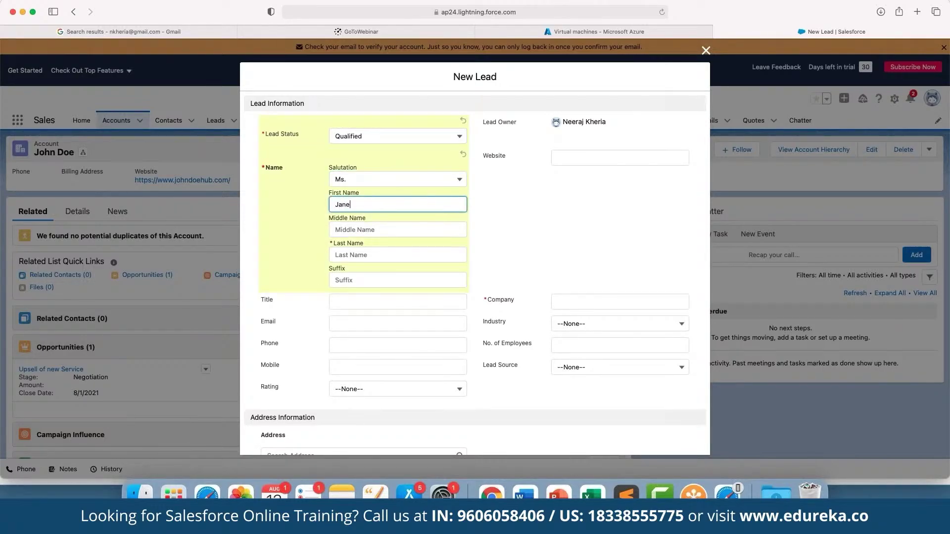
{"action": "key", "text": "Tab"}
{"action": "key", "text": "Tab"}
{"action": "type", "text": "Doe"}
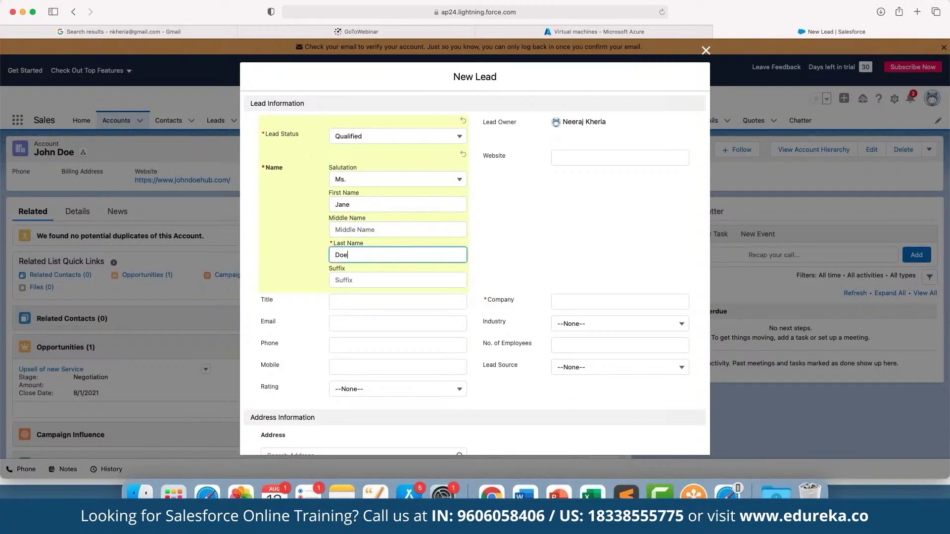
{"action": "key", "text": "Tab"}
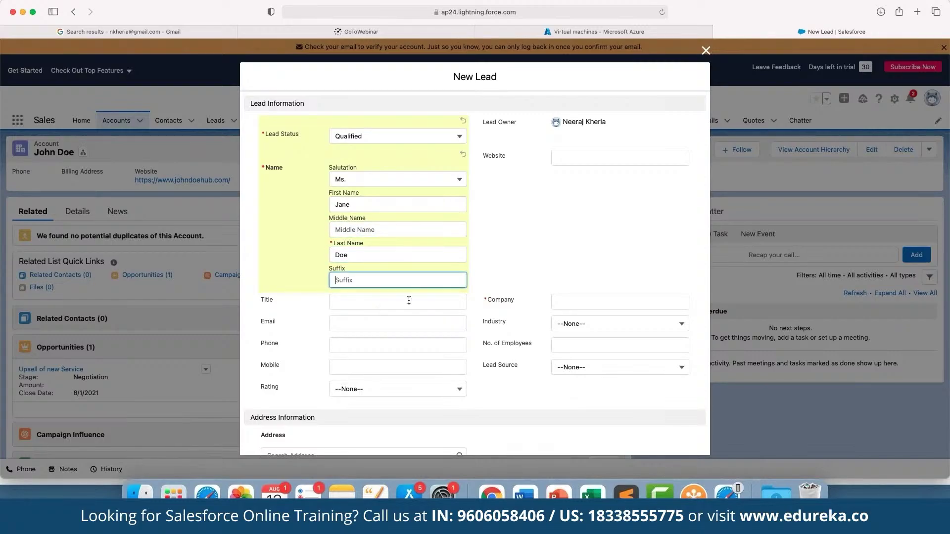
Set the lead's rating to Hot and its company to ABC, and save the lead
{"action": "scroll", "coordinate": [440, 290], "scroll_direction": "down", "scroll_amount": 3}
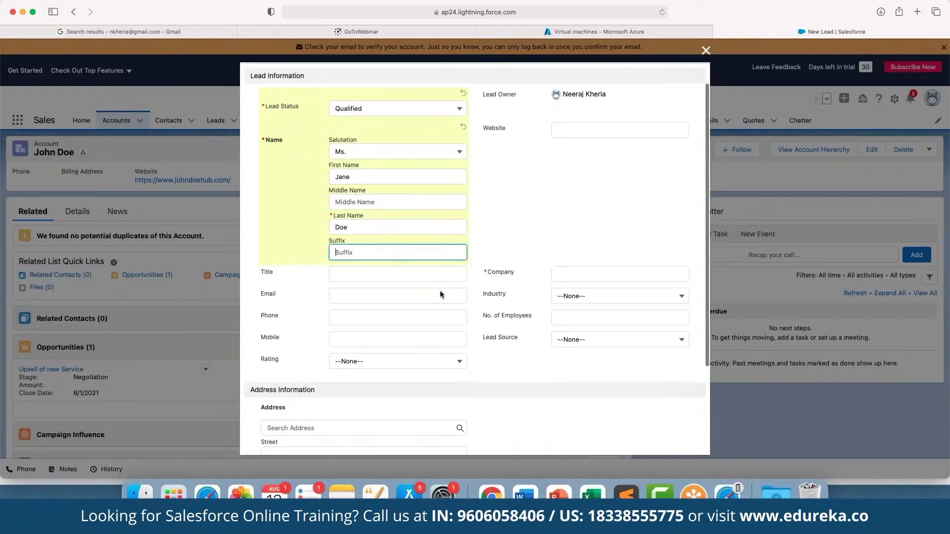
{"action": "scroll", "coordinate": [411, 279], "scroll_direction": "down", "scroll_amount": 1}
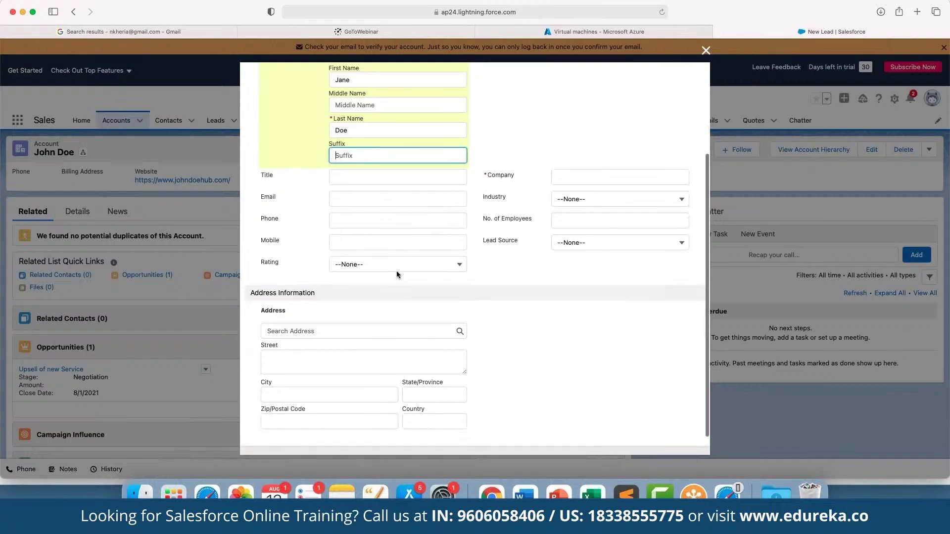
{"action": "left_click", "coordinate": [396, 268]}
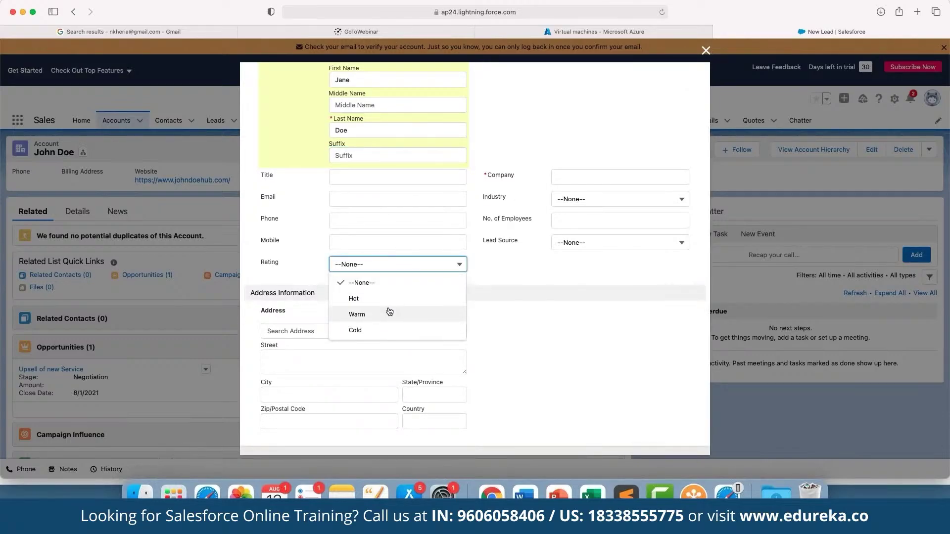
{"action": "left_click", "coordinate": [391, 299]}
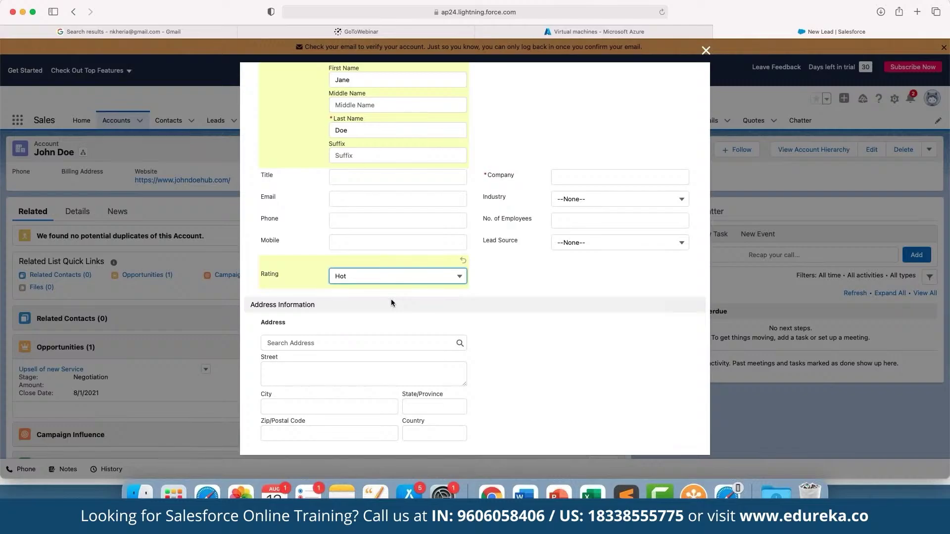
{"action": "left_click", "coordinate": [391, 302]}
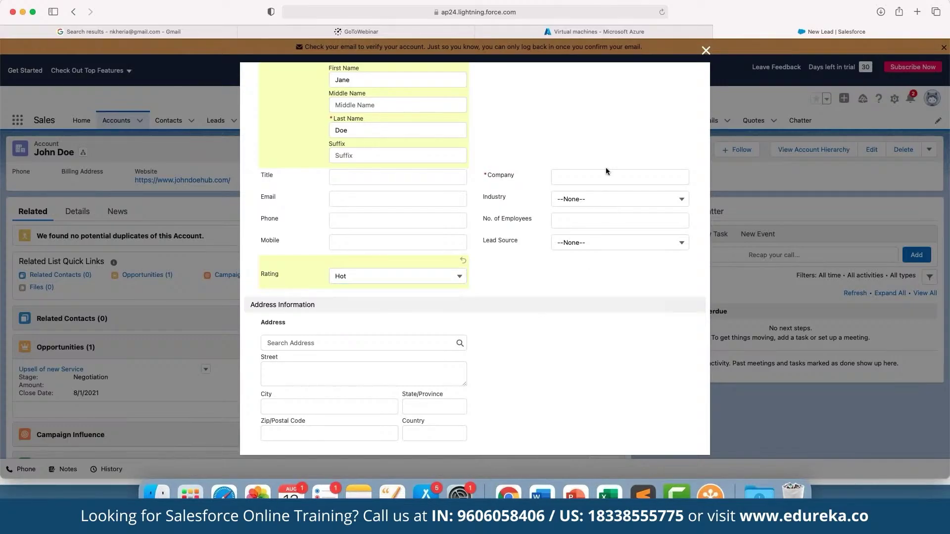
{"action": "left_click", "coordinate": [593, 178]}
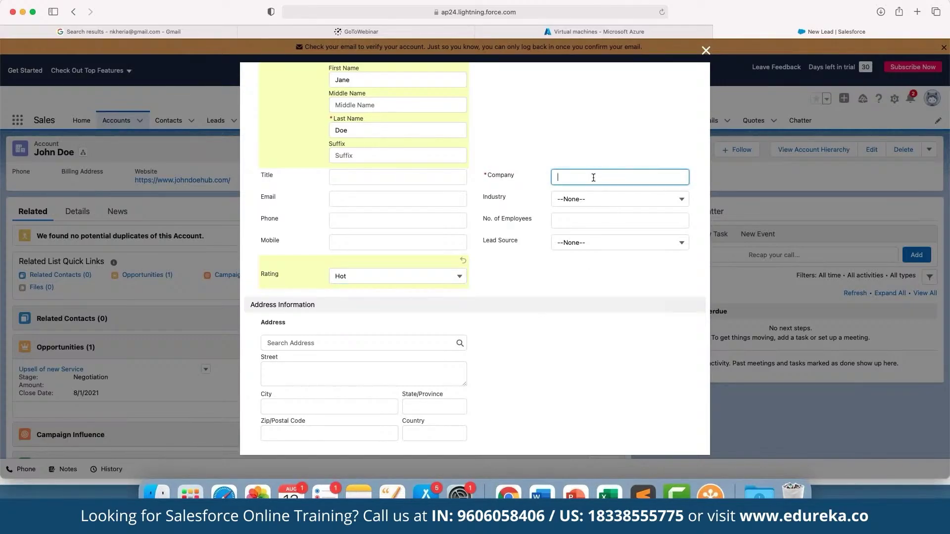
{"action": "type", "text": "ABC"}
{"action": "left_click", "coordinate": [587, 290]}
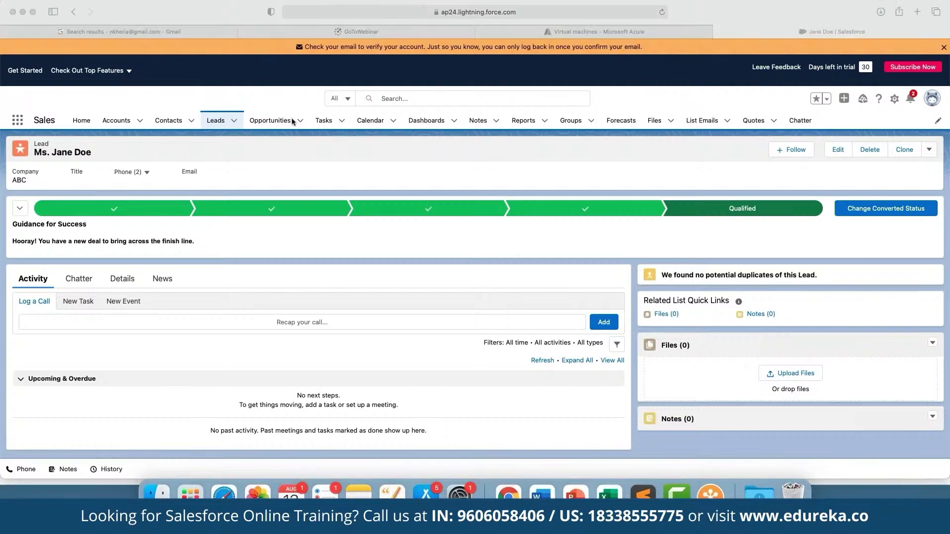
Open the opportunities list
{"action": "left_click", "coordinate": [270, 120]}
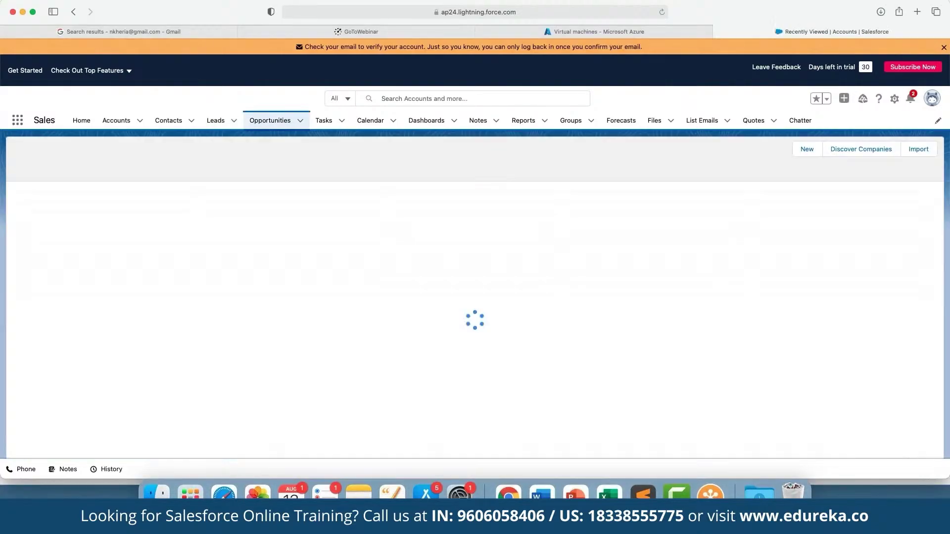